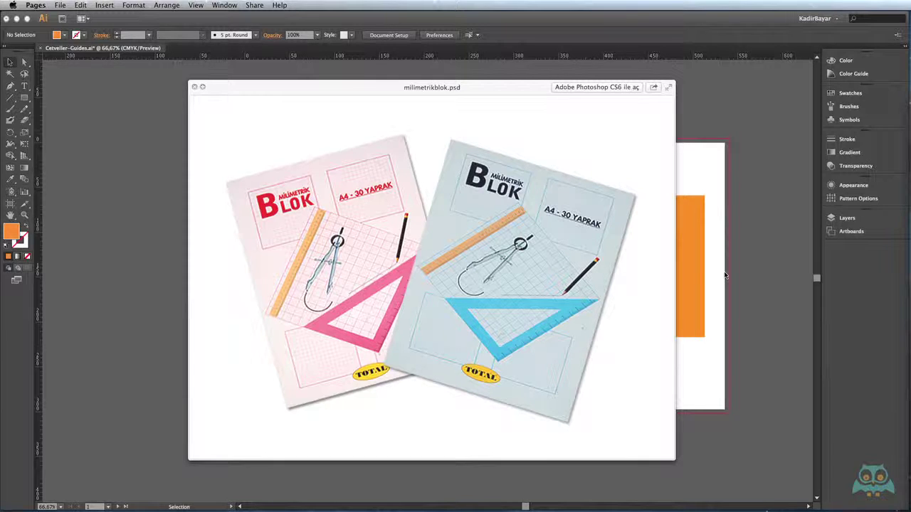
# Close the image preview and show the document grid with View > Show Grid.
pyautogui.click(726, 275)
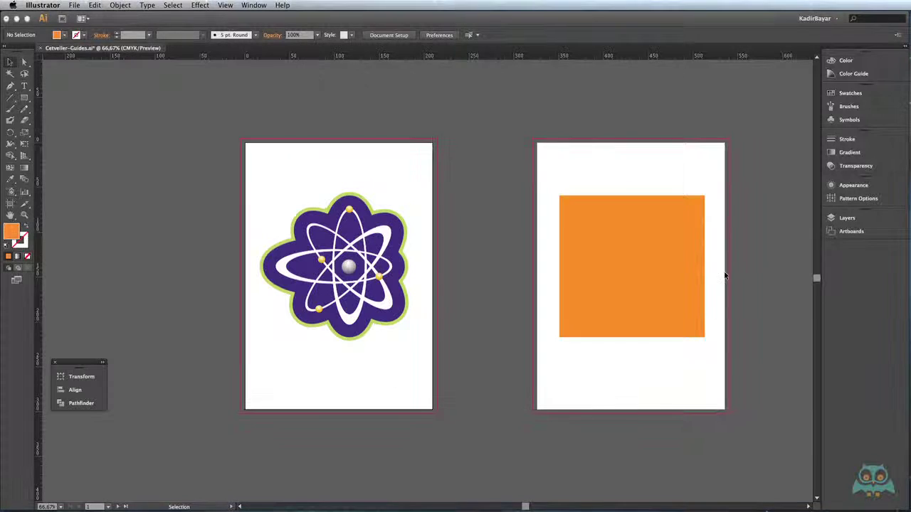
pyautogui.click(225, 6)
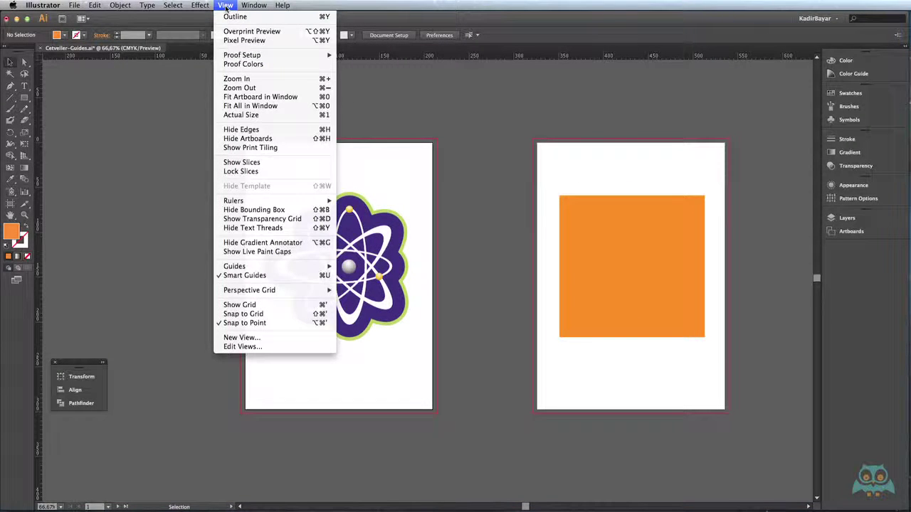
pyautogui.click(267, 306)
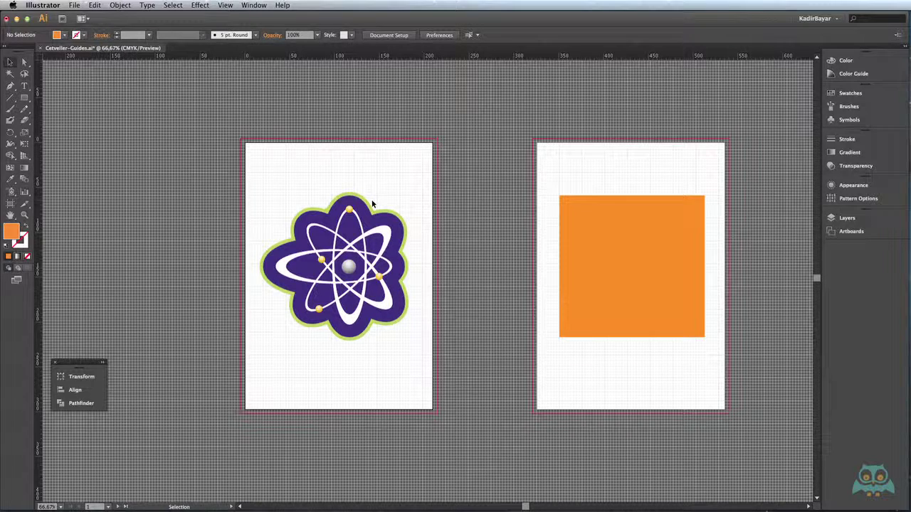
# Open the Guides & Grid preferences and move the dialog off the orange rectangle.
pyautogui.click(40, 5)
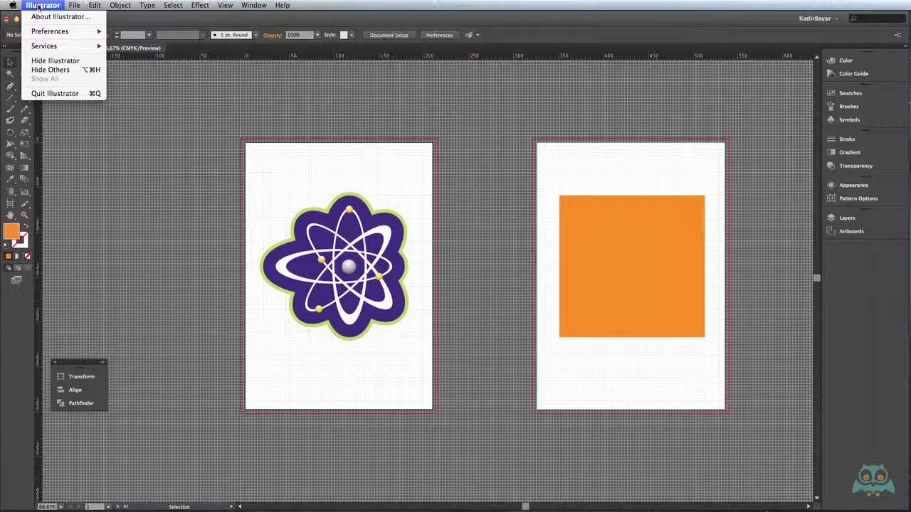
pyautogui.moveTo(53, 34)
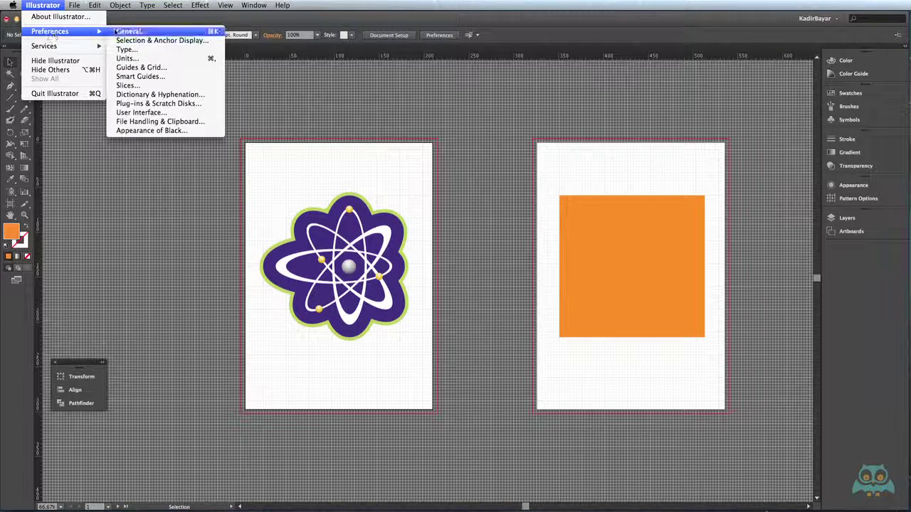
pyautogui.click(160, 71)
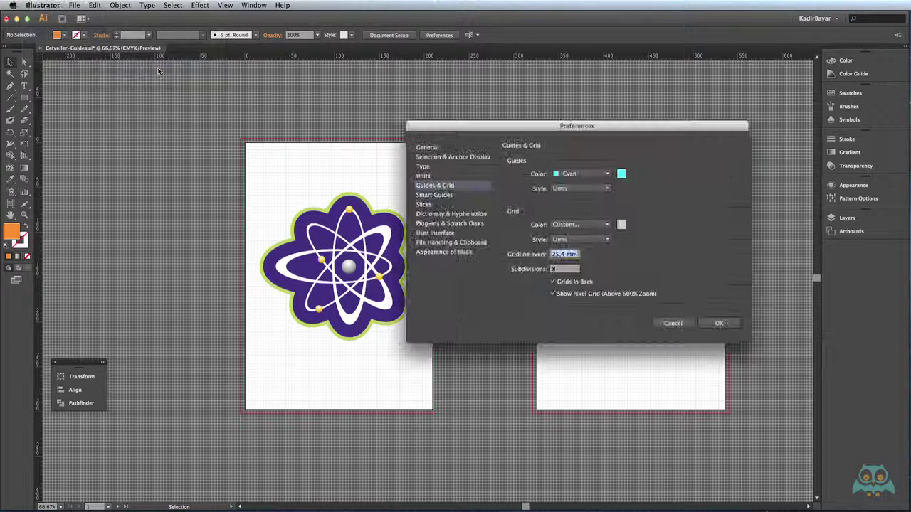
pyautogui.moveTo(459, 124); pyautogui.dragTo(366, 84)
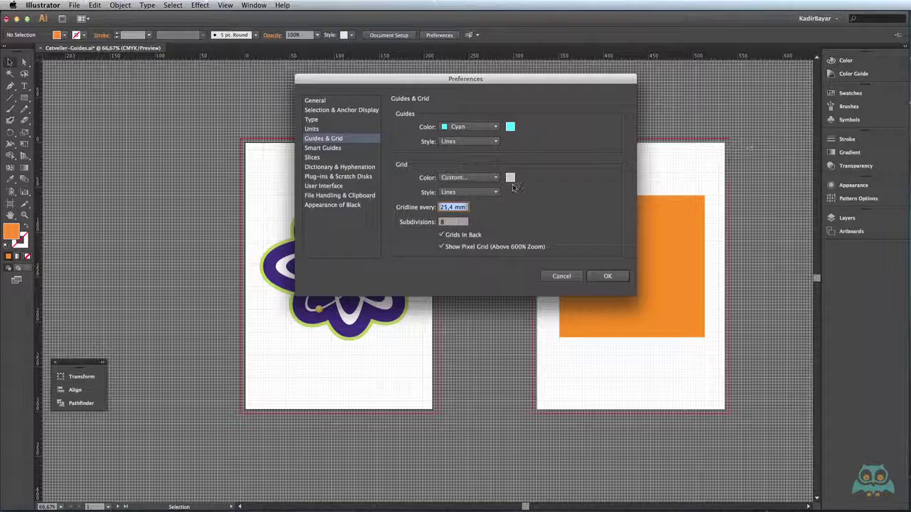
# Browse the Grid Color options, try Custom without picking a colour, then view the Style choices.
pyautogui.click(487, 179)
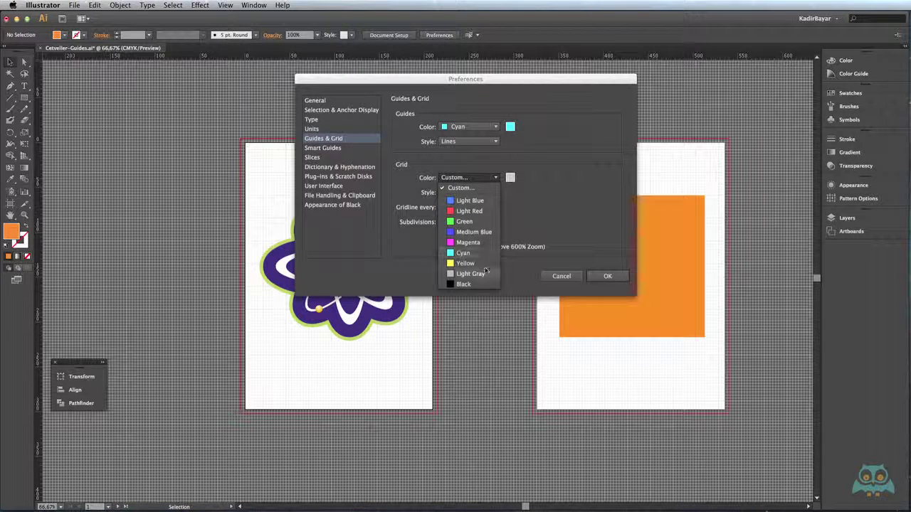
pyautogui.click(524, 211)
pyautogui.click(489, 177)
pyautogui.click(486, 189)
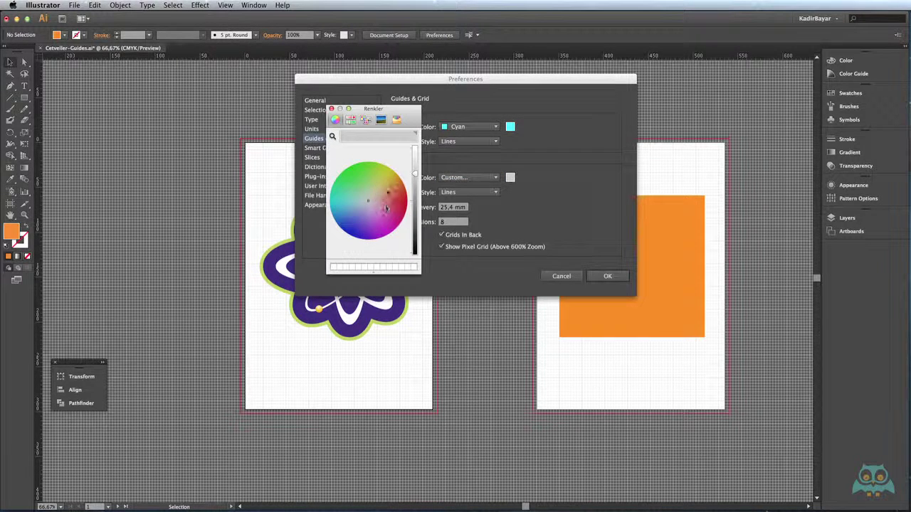
pyautogui.click(331, 108)
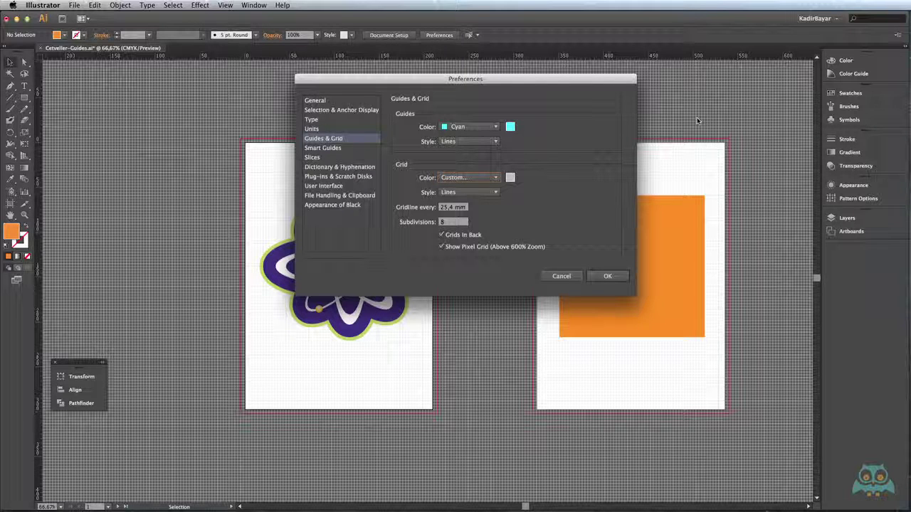
pyautogui.click(470, 192)
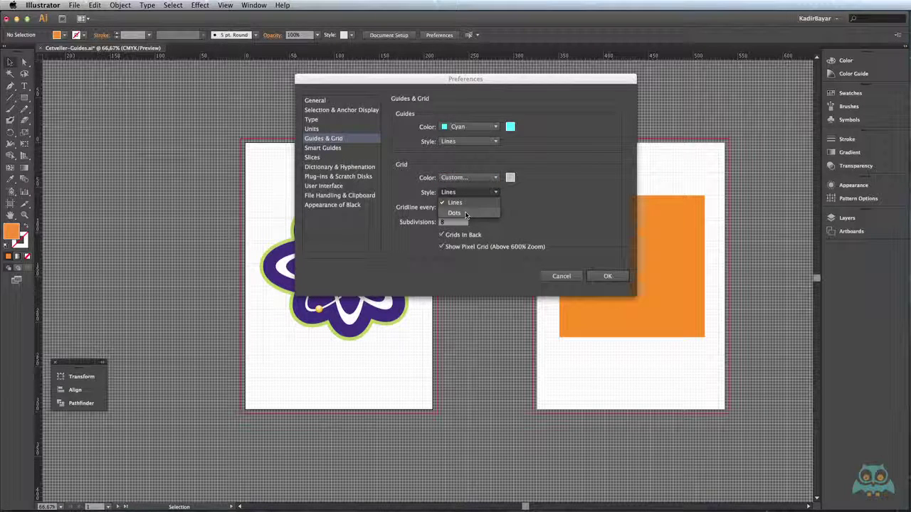
# Keep the grid style as Lines and set Gridline every 10 mm with 10 subdivisions.
pyautogui.click(522, 215)
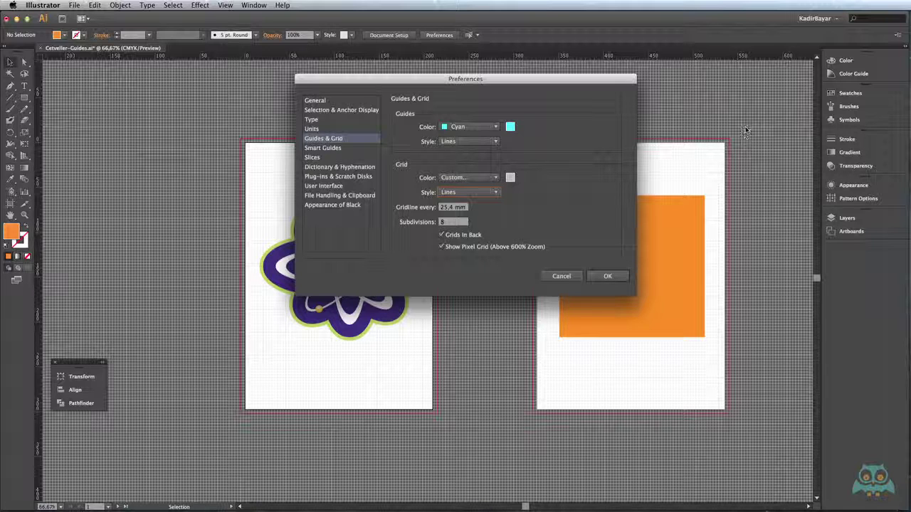
pyautogui.click(461, 208)
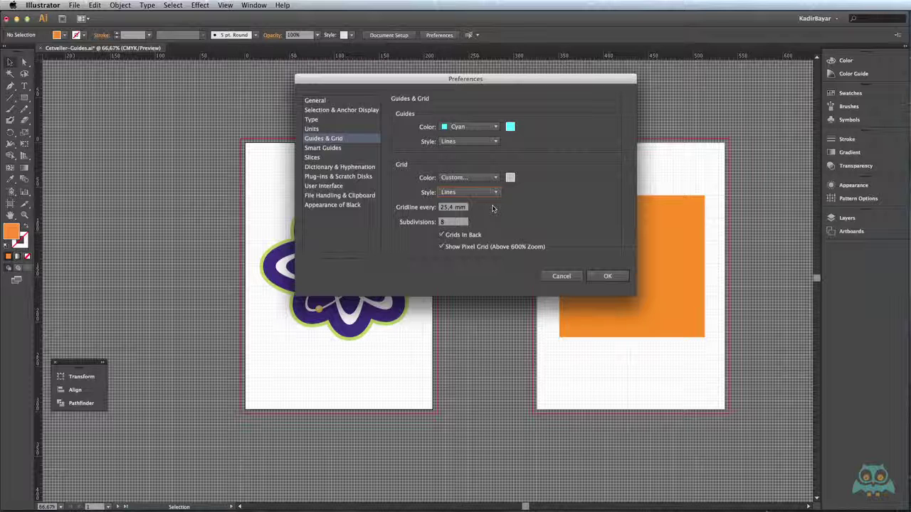
pyautogui.click(467, 208)
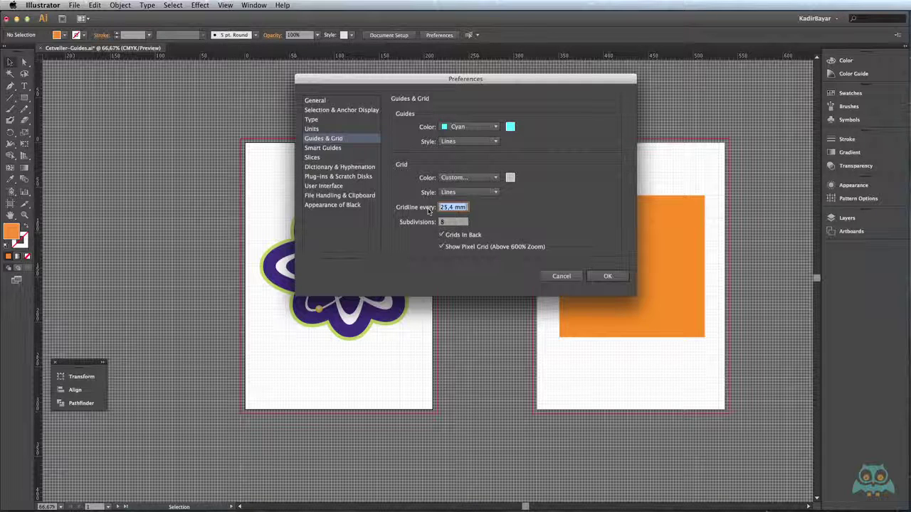
pyautogui.write('10')
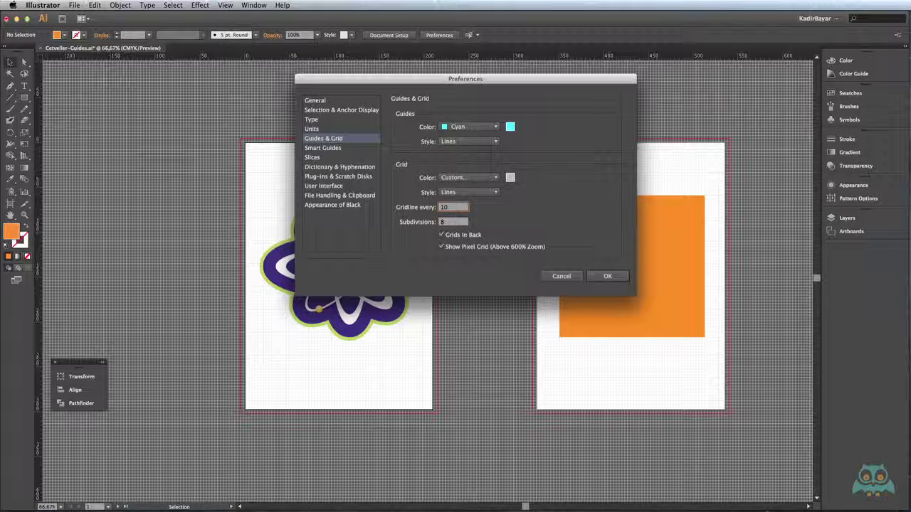
pyautogui.press('Tab')
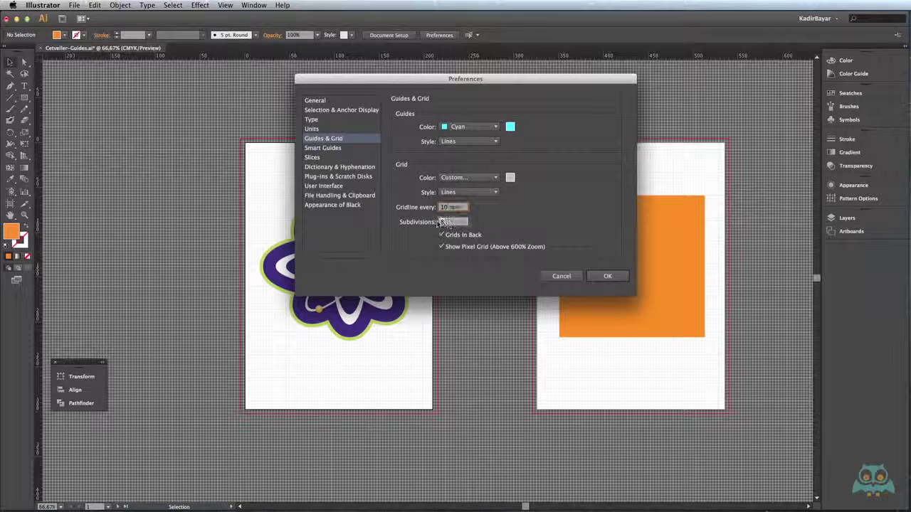
pyautogui.write('10')
pyautogui.press('Tab')
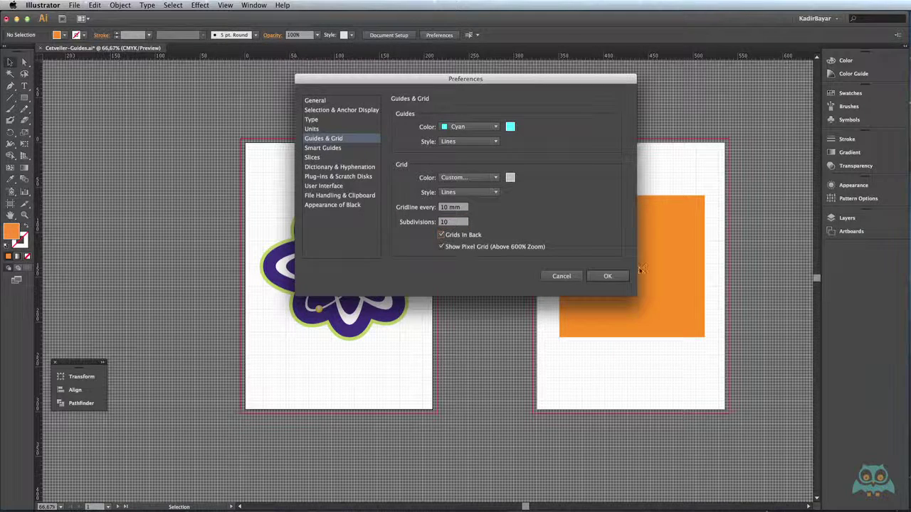
# Apply the grid preferences, zoom in on the orange square's corner, then fit the artboard.
pyautogui.click(608, 276)
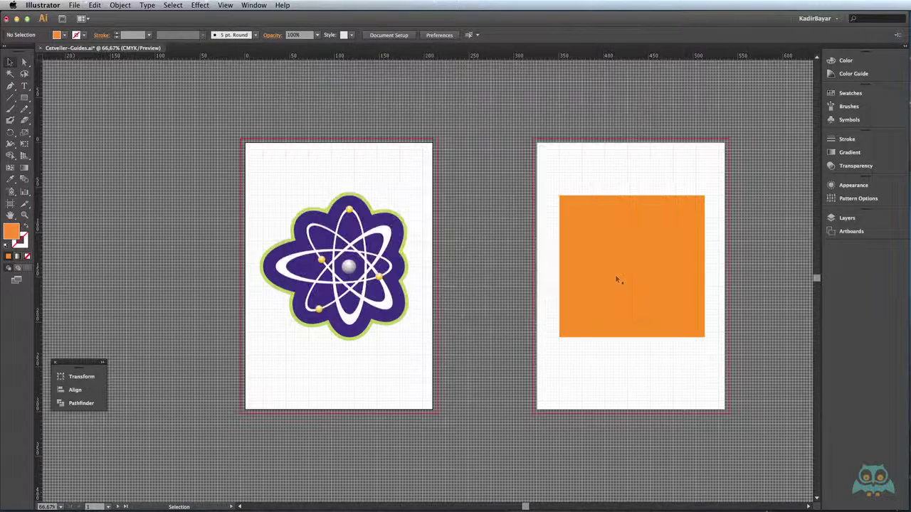
pyautogui.press('z')
pyautogui.moveTo(600, 206); pyautogui.dragTo(600, 209)
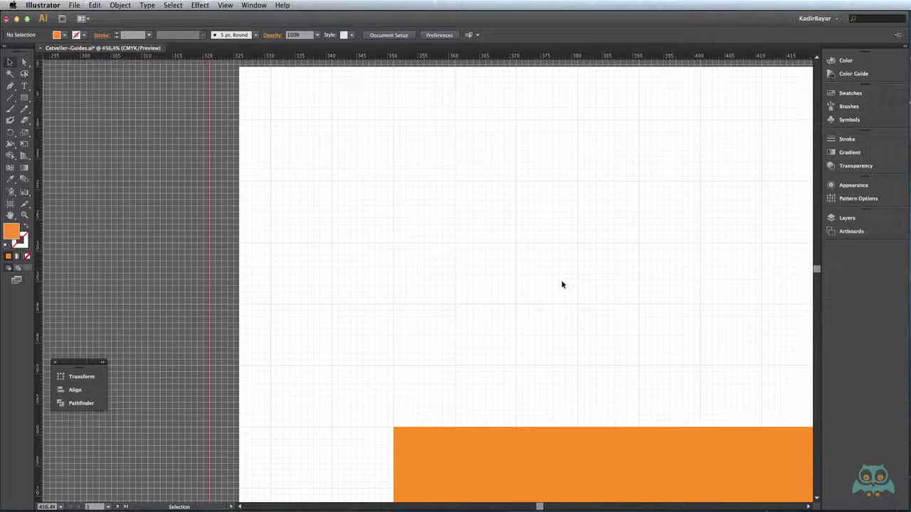
pyautogui.press('super+0')
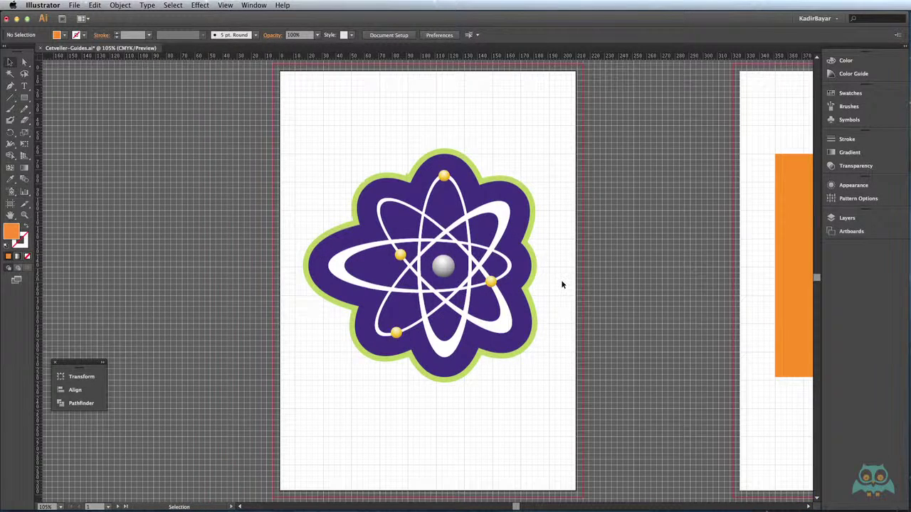
pyautogui.hscroll(10, 752, 224)
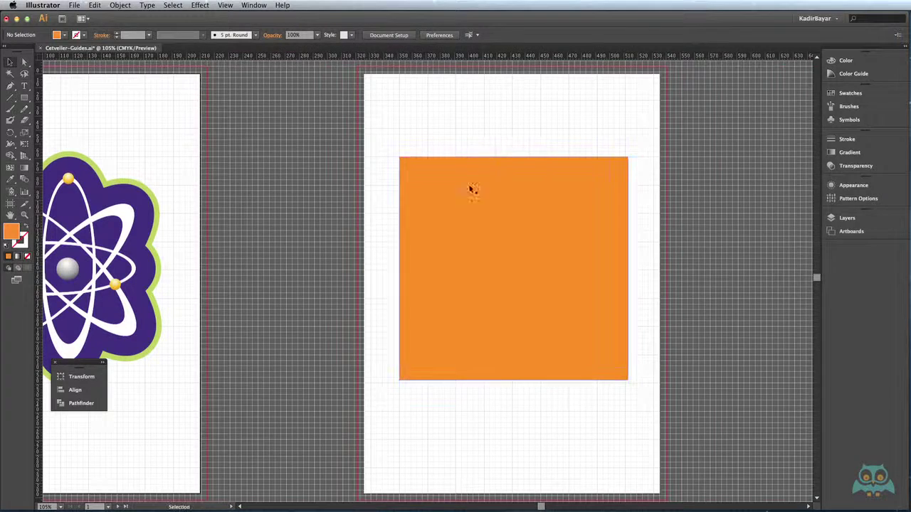
# Resize the orange square into a smaller wide rectangle level with the atom's top yellow dot.
pyautogui.moveTo(434, 174); pyautogui.dragTo(432, 145)
pyautogui.moveTo(622, 355); pyautogui.dragTo(569, 212)
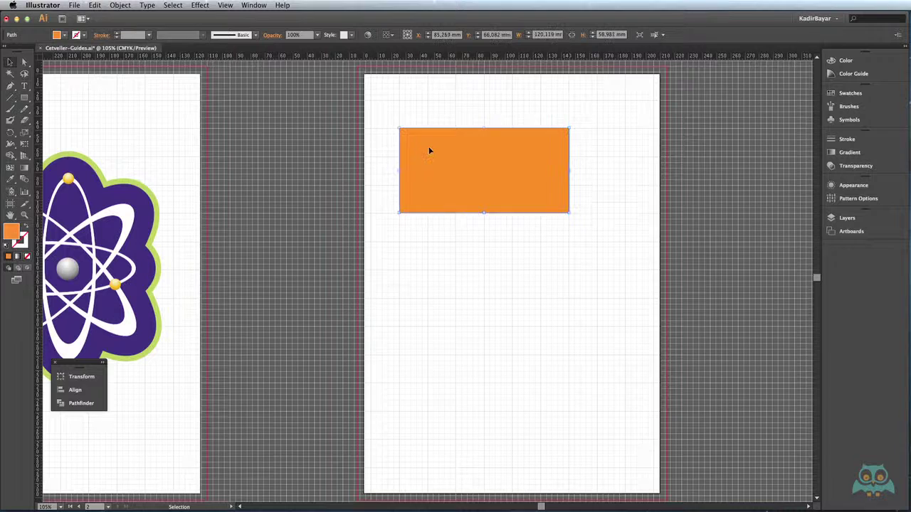
pyautogui.moveTo(429, 148); pyautogui.dragTo(441, 222)
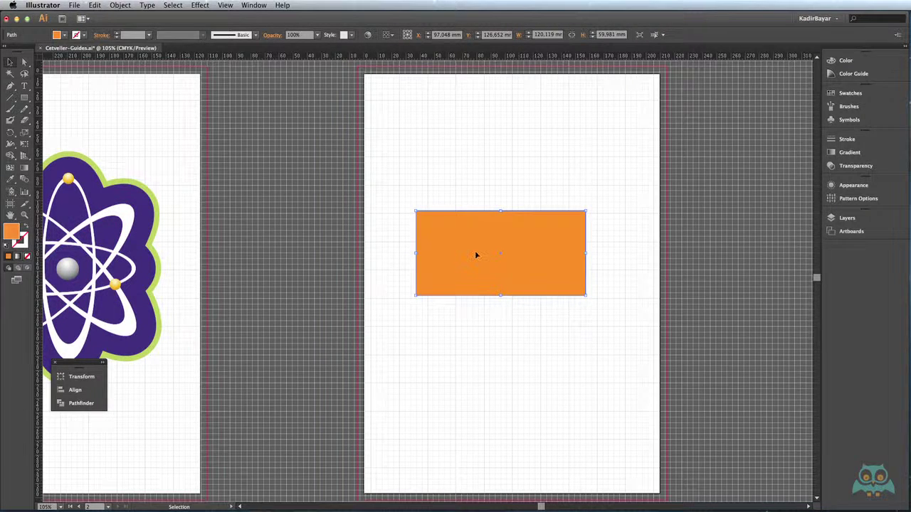
pyautogui.moveTo(474, 251); pyautogui.dragTo(461, 180)
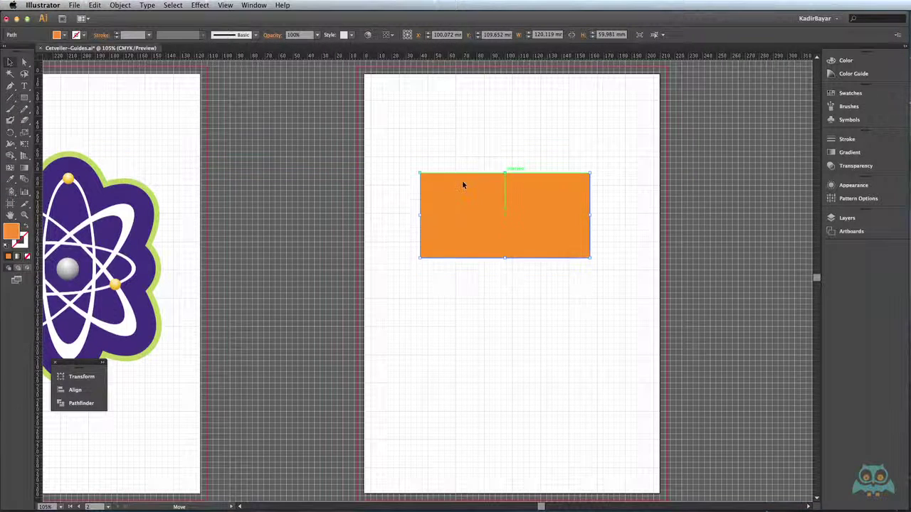
# Zoom in on the rectangle's top-right corner and nudge it up to X 101.176 mm, Y 99.56 mm.
pyautogui.press('super+space')
pyautogui.moveTo(553, 146); pyautogui.dragTo(610, 193)
pyautogui.moveTo(477, 343); pyautogui.dragTo(487, 308)
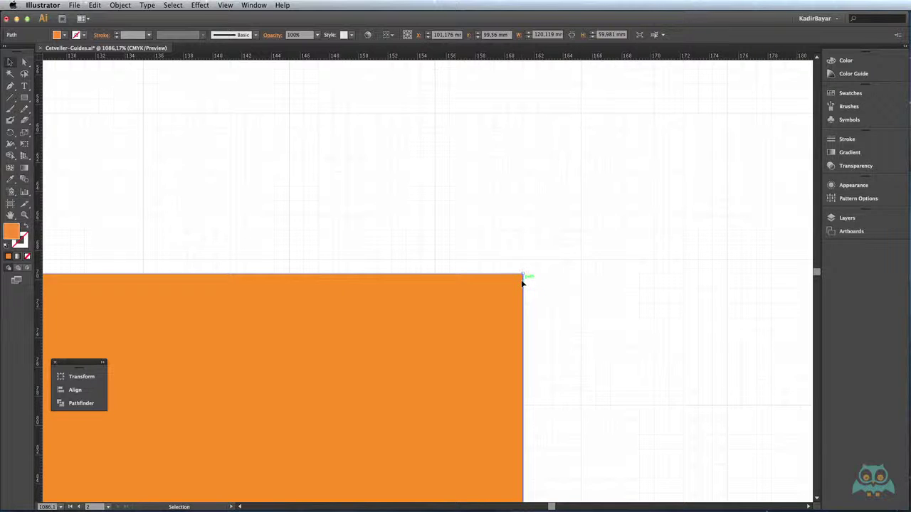
pyautogui.click(225, 6)
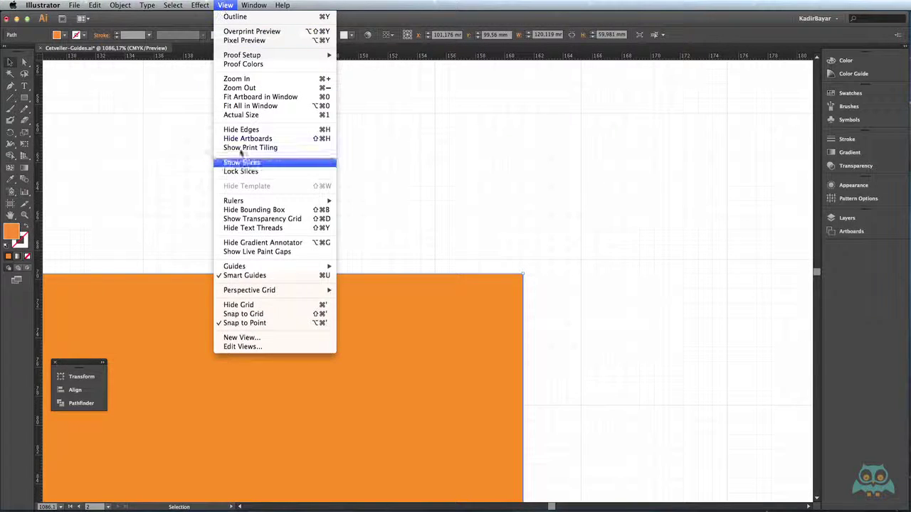
# Snap the rectangle to the grid at X 104.17, Y 89.576 mm, then disable snapping and fit the artboard.
pyautogui.click(279, 316)
pyautogui.moveTo(516, 285); pyautogui.dragTo(536, 143)
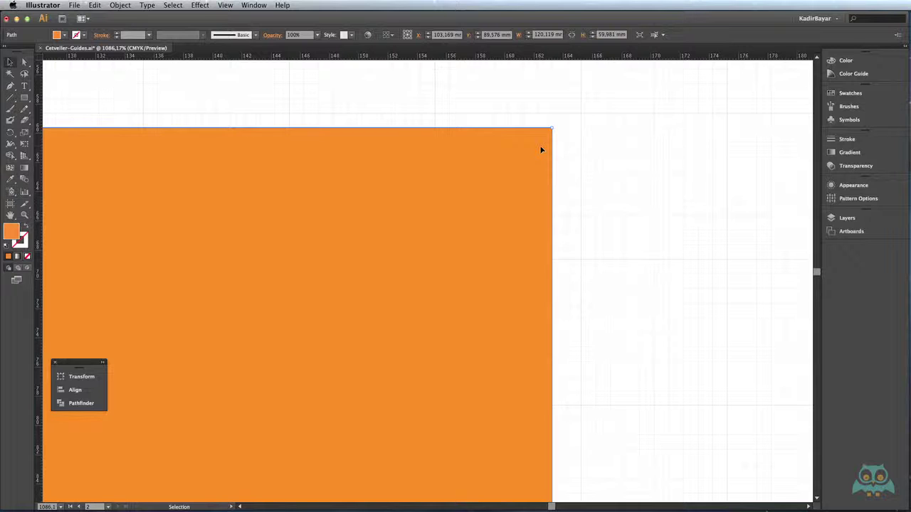
pyautogui.press('Right')
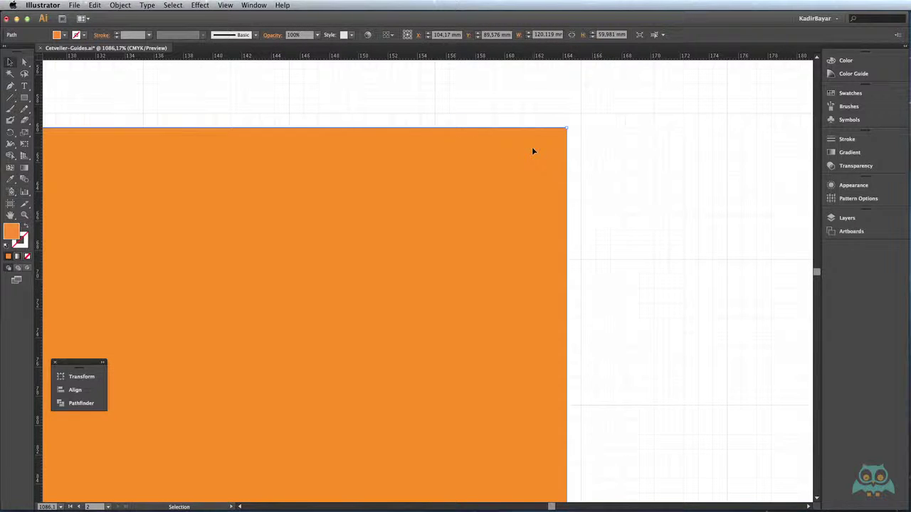
pyautogui.click(225, 5)
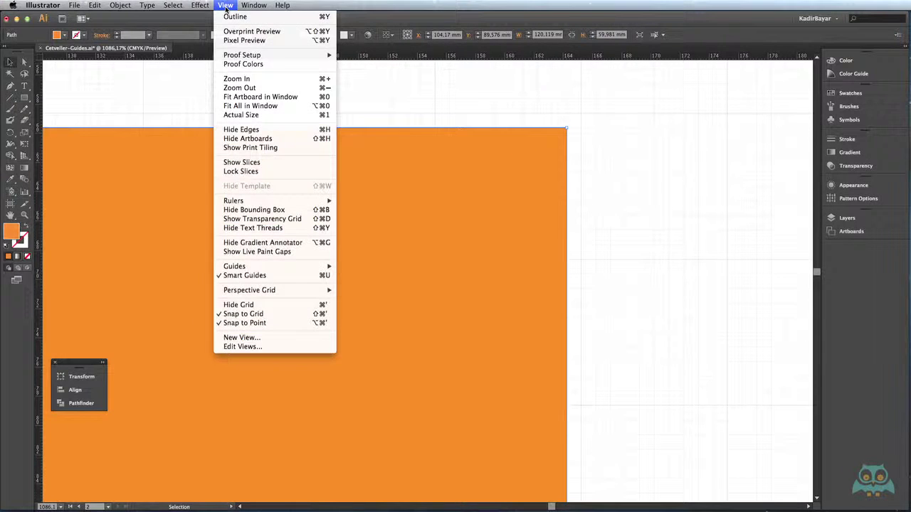
pyautogui.click(271, 318)
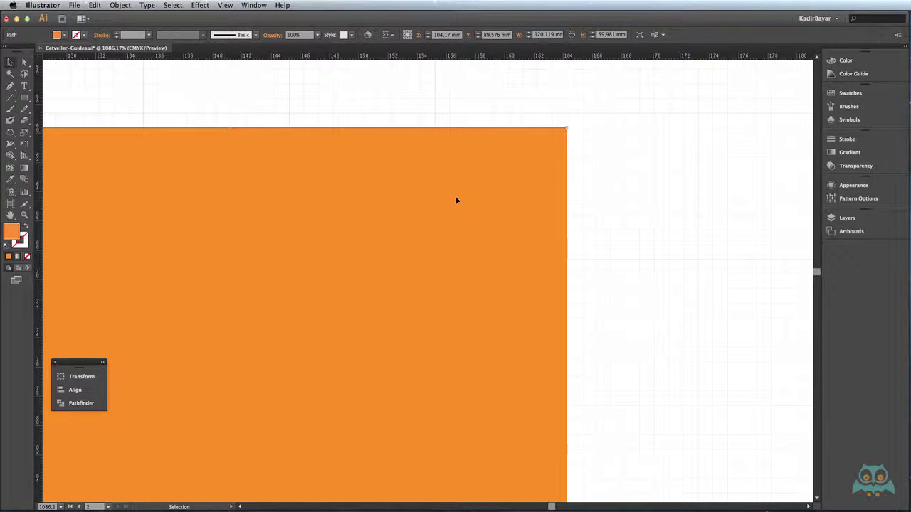
pyautogui.press('super+1')
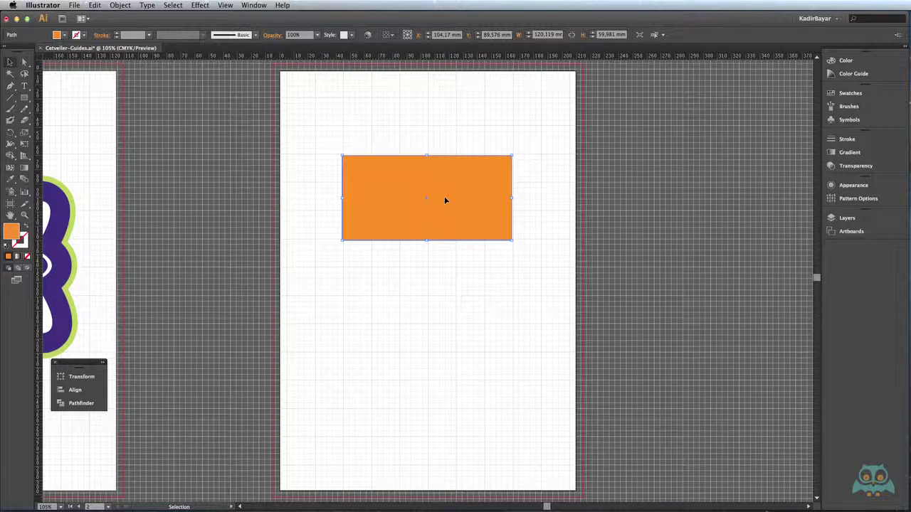
# Turn on View > Show Transparency Grid and zoom in on the area above the rectangle.
pyautogui.click(225, 5)
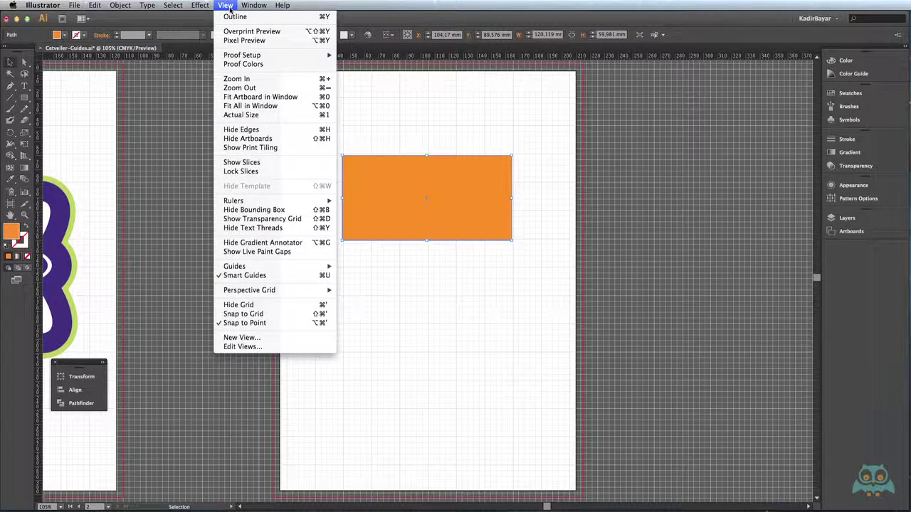
pyautogui.click(281, 222)
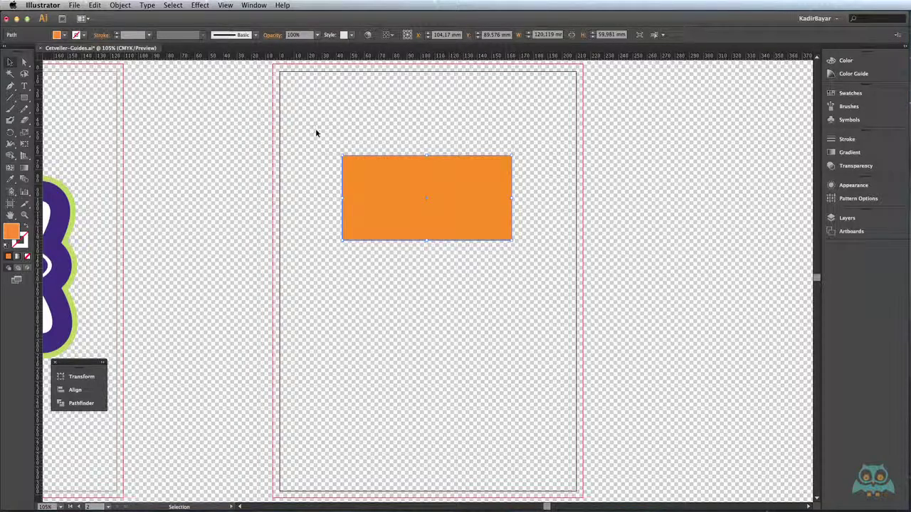
pyautogui.press('z')
pyautogui.moveTo(339, 100); pyautogui.dragTo(359, 119)
pyautogui.press('v')
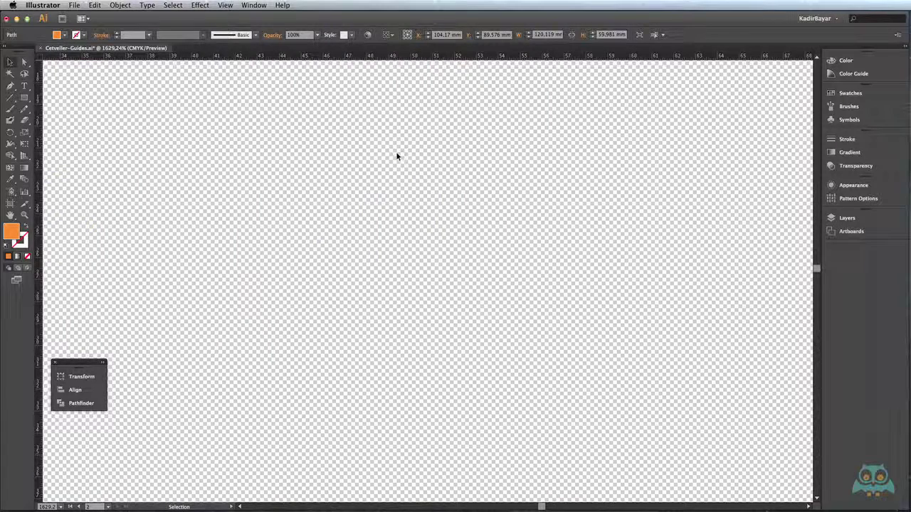
pyautogui.click(362, 108)
# Set the Grid Color to Light Blue in Guides & Grid preferences and confirm.
pyautogui.click(43, 6)
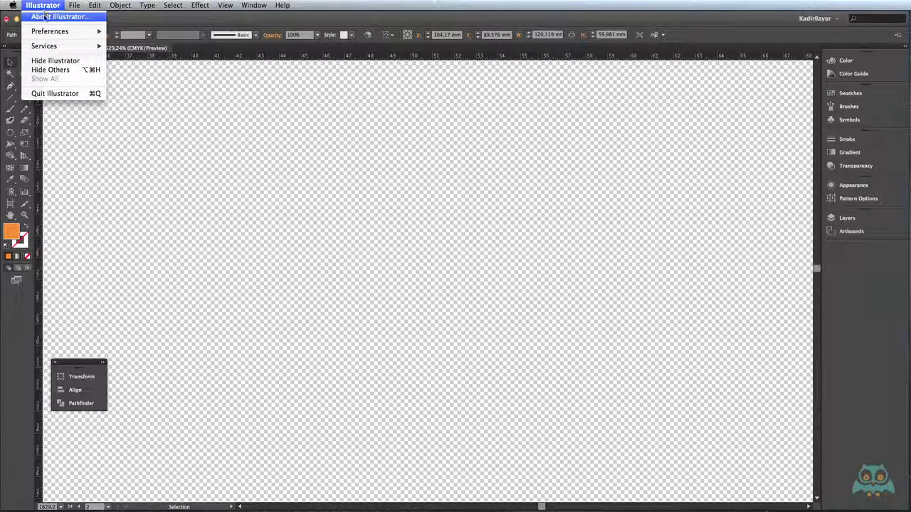
pyautogui.moveTo(50, 31)
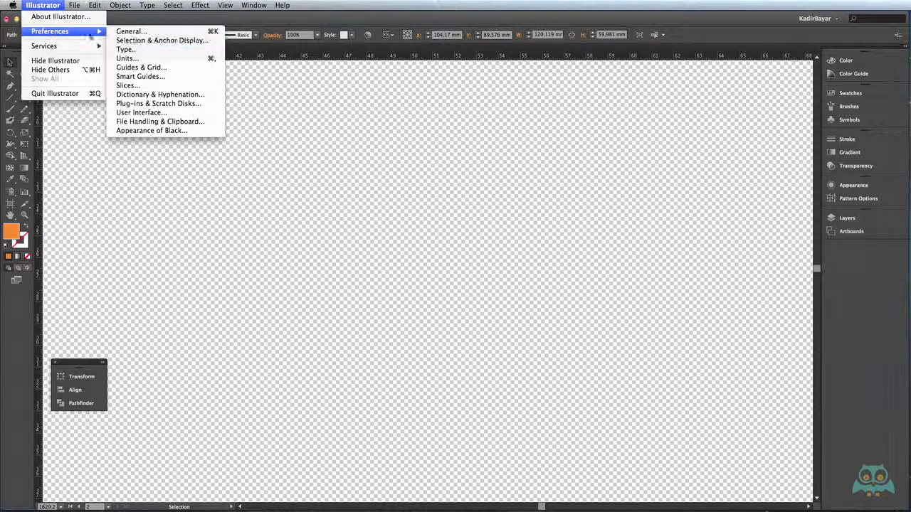
pyautogui.click(160, 67)
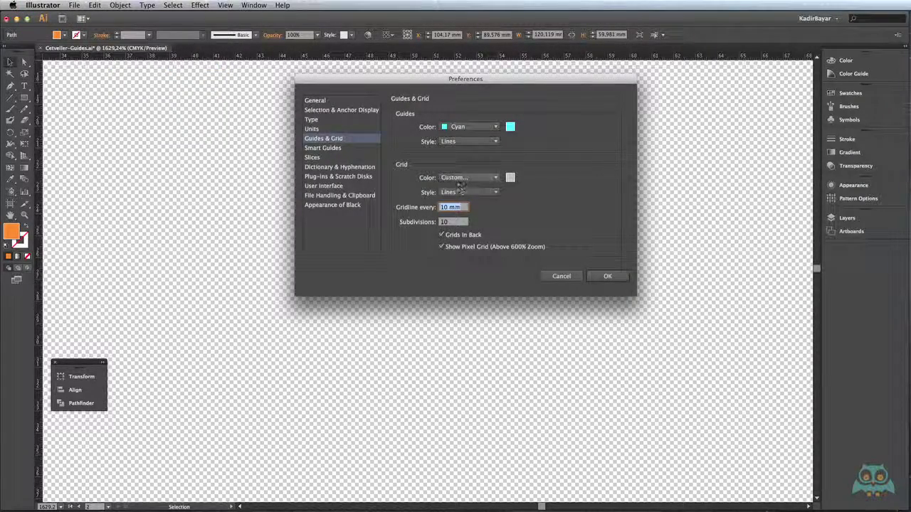
pyautogui.click(480, 178)
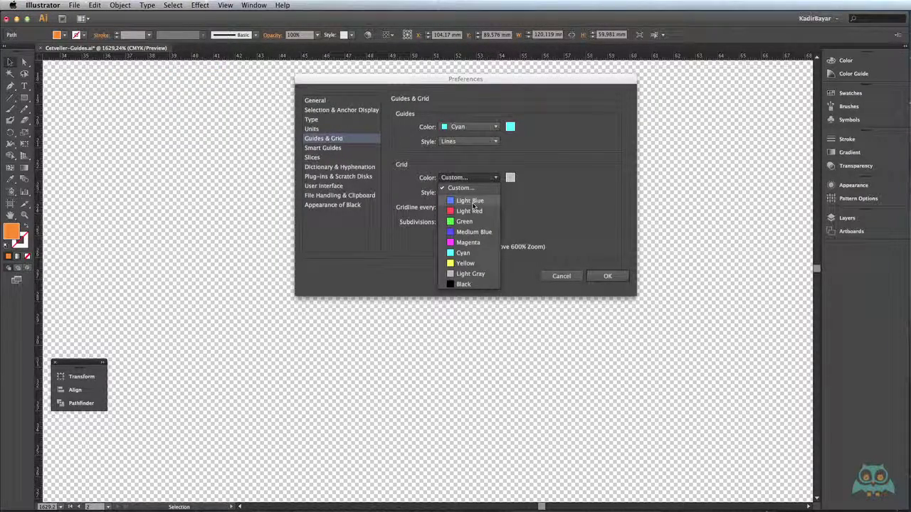
pyautogui.click(470, 201)
pyautogui.click(606, 276)
# Zoom out and pan until the artboard with the orange rectangle is fully in view.
pyautogui.press('super+apostrophe')
pyautogui.press('z')
pyautogui.keyDown('alt'); pyautogui.click(490, 272); pyautogui.keyUp('alt')
pyautogui.keyDown('alt'); pyautogui.click(491, 272); pyautogui.keyUp('alt')
pyautogui.keyDown('alt'); pyautogui.click(491, 272); pyautogui.keyUp('alt')
pyautogui.keyDown('alt'); pyautogui.click(490, 273); pyautogui.keyUp('alt')
pyautogui.keyDown('alt'); pyautogui.click(491, 274); pyautogui.keyUp('alt')
pyautogui.keyDown('alt'); pyautogui.click(491, 273); pyautogui.keyUp('alt')
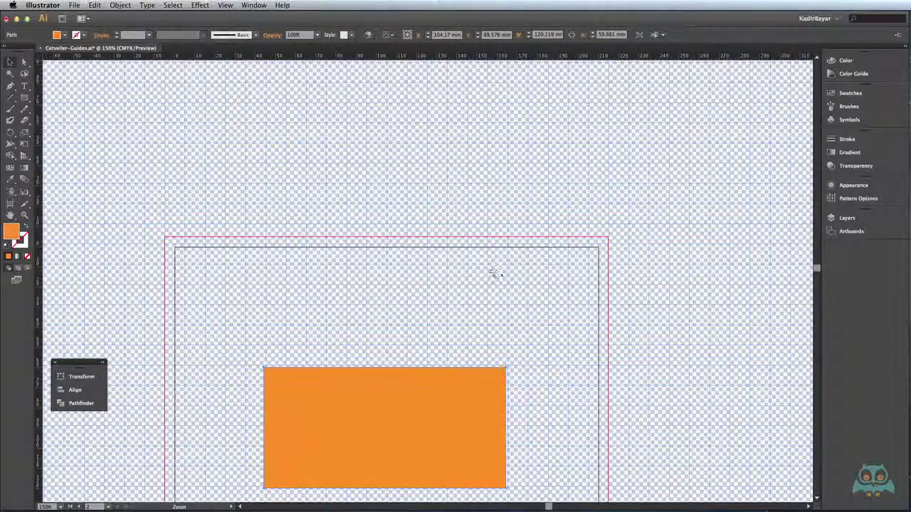
pyautogui.moveTo(583, 349); pyautogui.dragTo(584, 209)
pyautogui.keyDown('alt'); pyautogui.click(457, 328); pyautogui.keyUp('alt')
pyautogui.moveTo(457, 329); pyautogui.dragTo(545, 242)
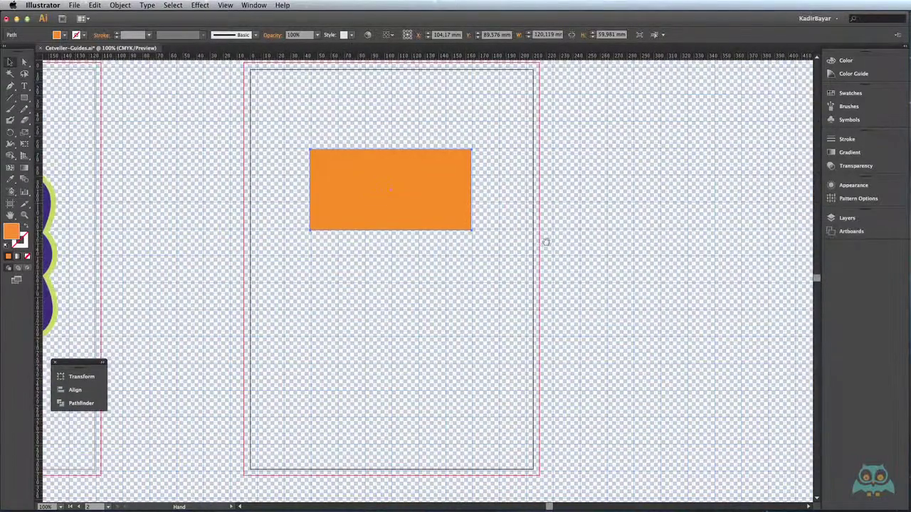